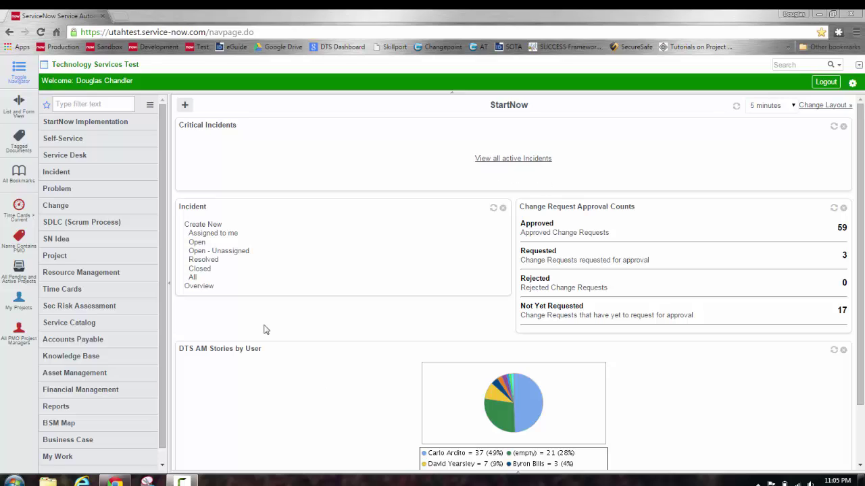
Step: Review the list of all time cards in Time Cards, and the cards pending this pay period
{"action": "left_click", "coordinate": [70, 292]}
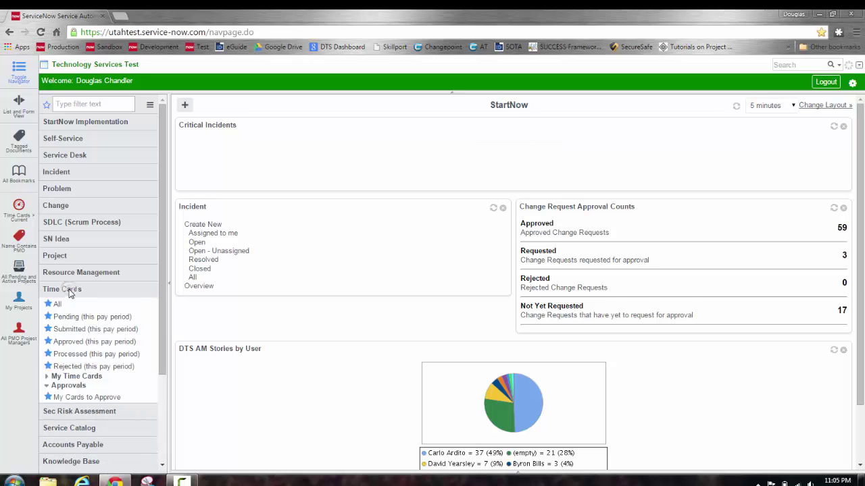
{"action": "left_click", "coordinate": [58, 306]}
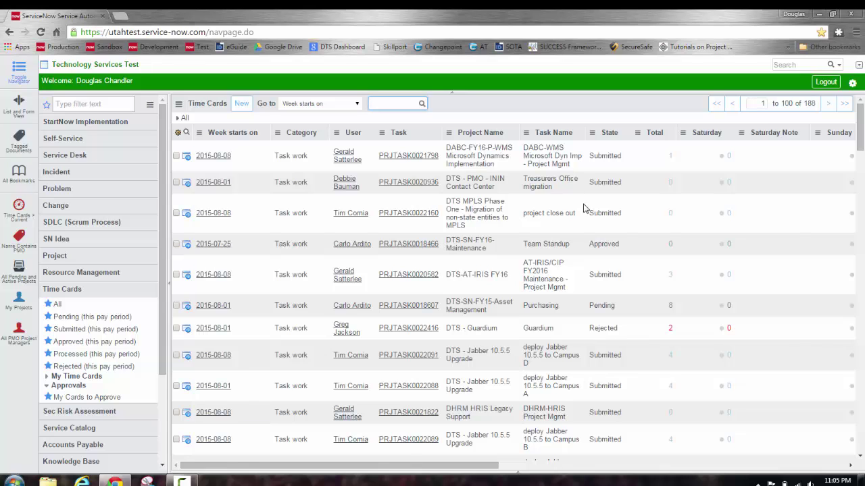
{"action": "left_click", "coordinate": [591, 327]}
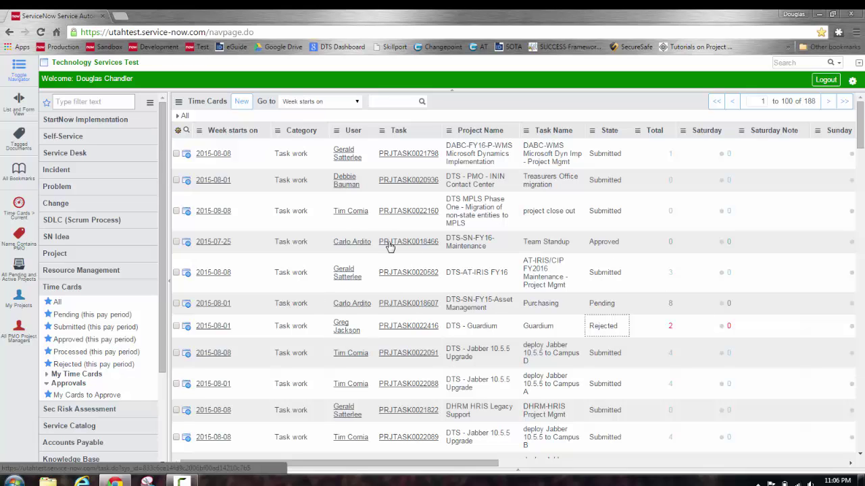
{"action": "left_click", "coordinate": [74, 316]}
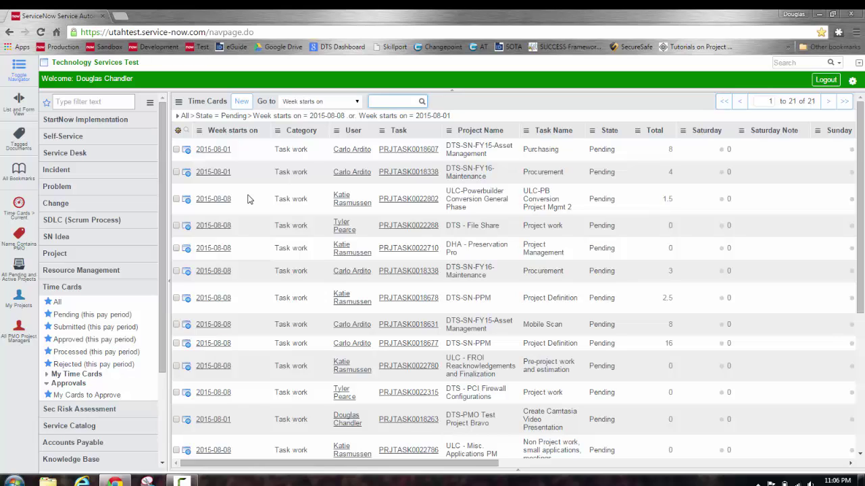
Step: Show the time cards submitted this pay period and filter them to those matching the first listed user
{"action": "left_click", "coordinate": [73, 329]}
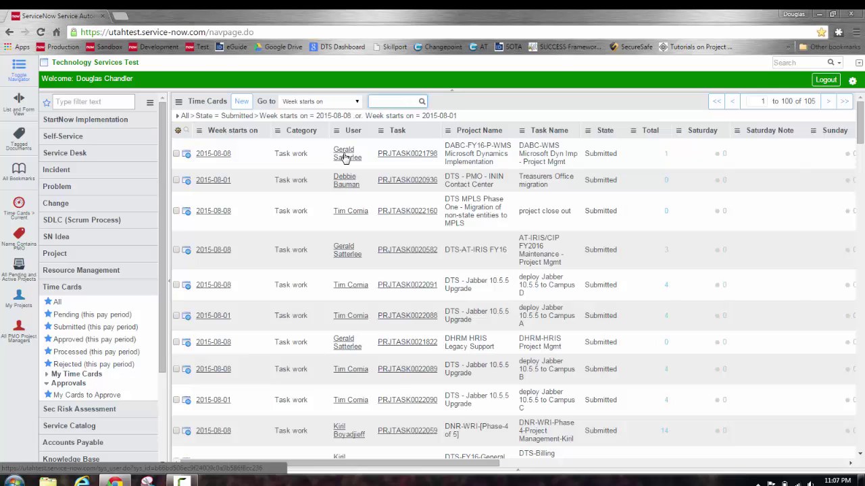
{"action": "right_click", "coordinate": [341, 155]}
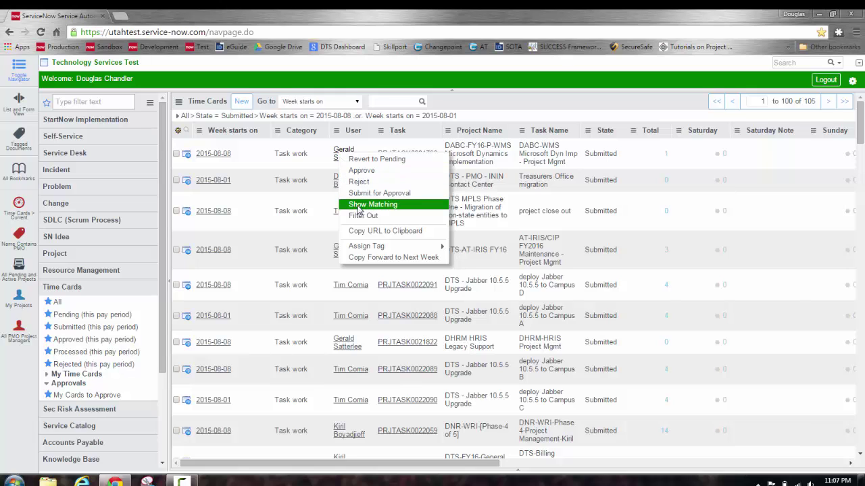
{"action": "left_click", "coordinate": [358, 206]}
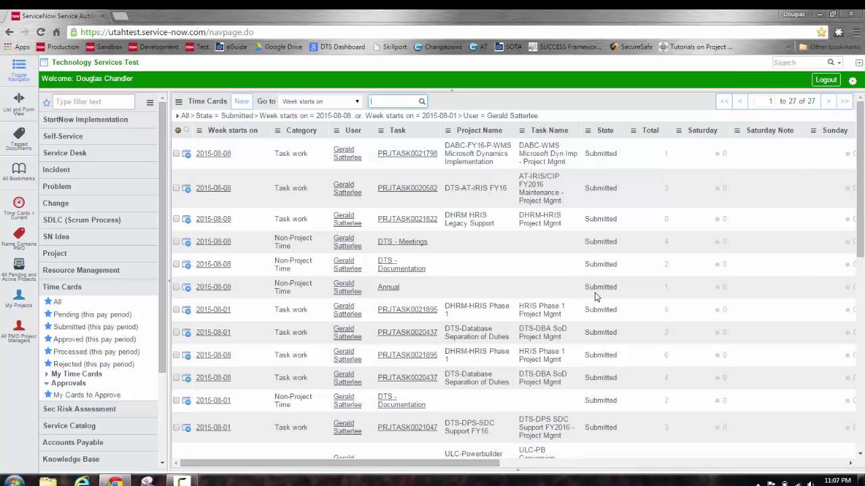
Step: Try selecting individual time cards and all of the filtered user's cards for the bulk Approve action
{"action": "scroll", "coordinate": [596, 297], "scroll_direction": "down", "scroll_amount": 10}
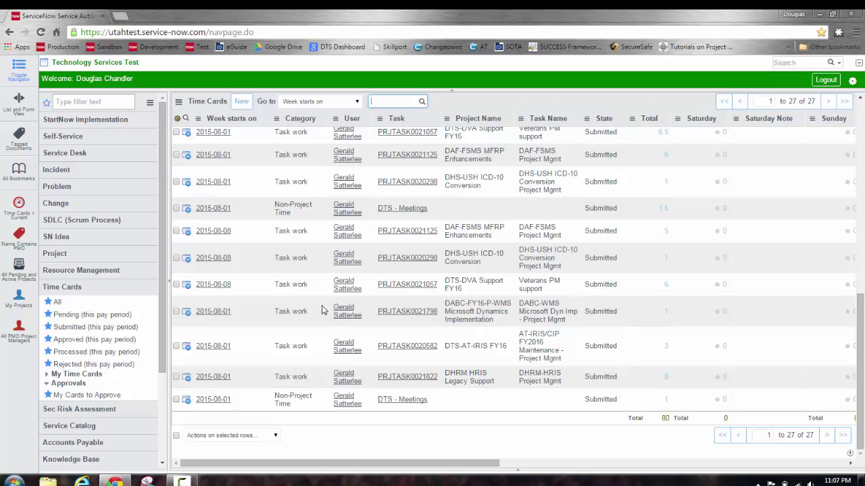
{"action": "left_click", "coordinate": [176, 347]}
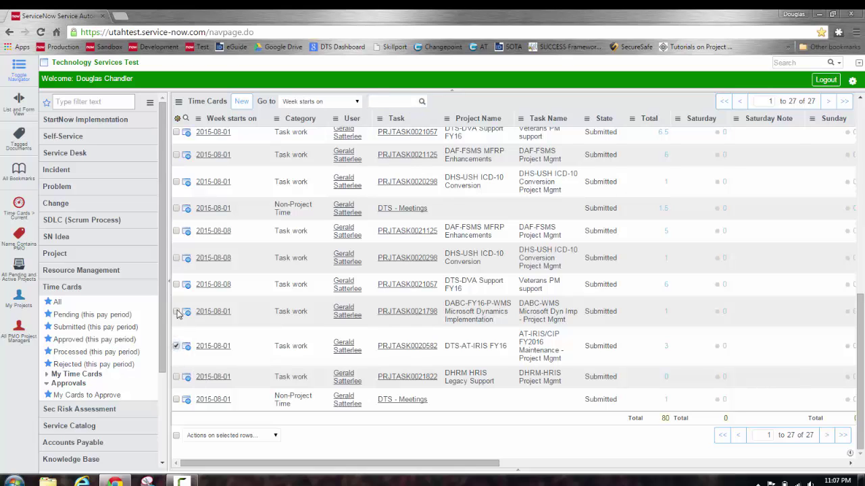
{"action": "left_click", "coordinate": [177, 312]}
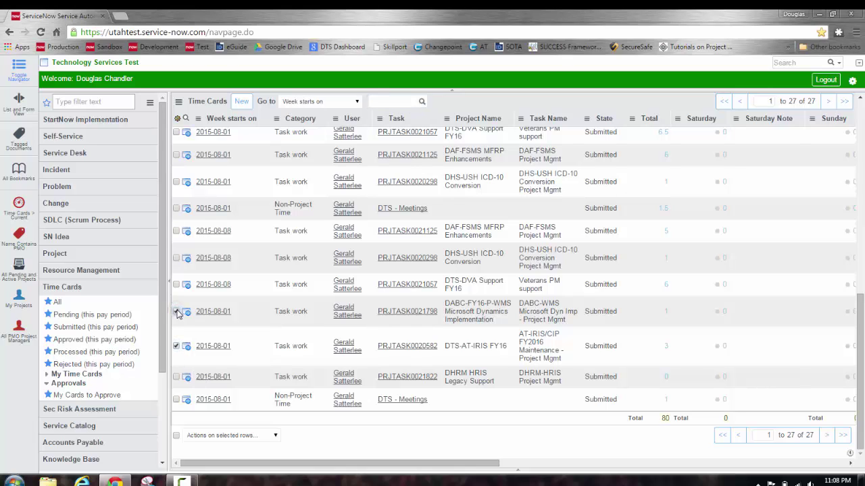
{"action": "left_click", "coordinate": [176, 346]}
{"action": "left_click", "coordinate": [176, 439]}
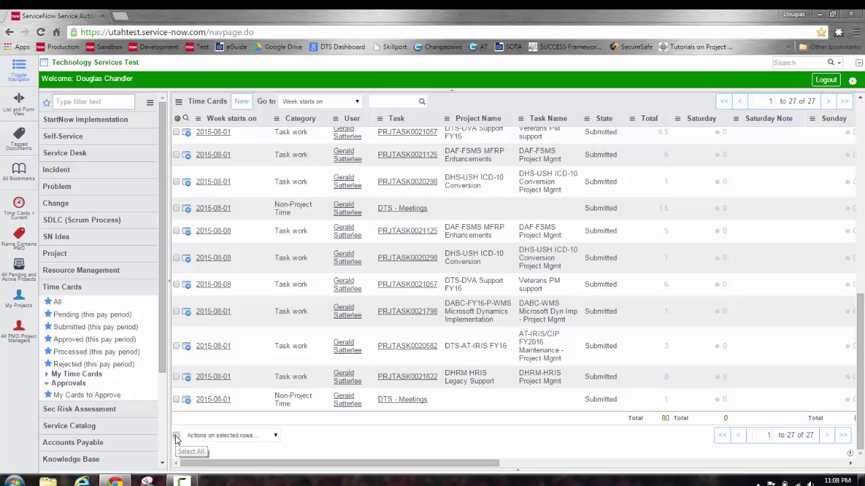
{"action": "left_click", "coordinate": [275, 437]}
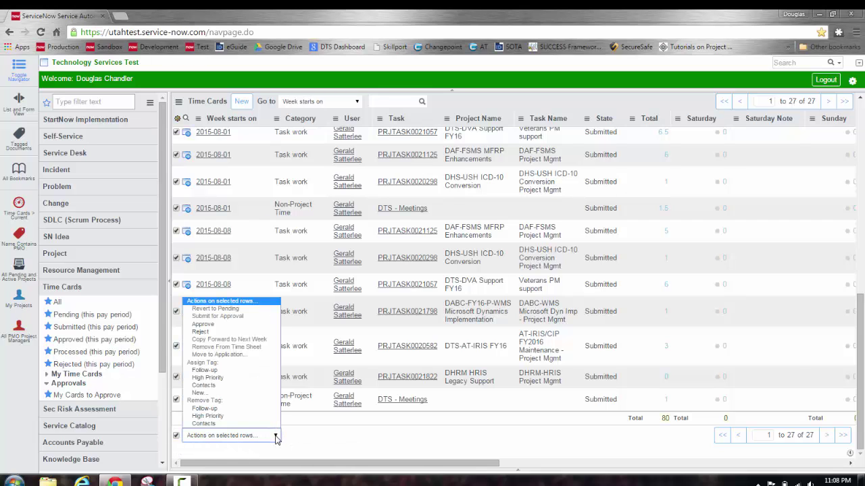
{"action": "left_click", "coordinate": [203, 324]}
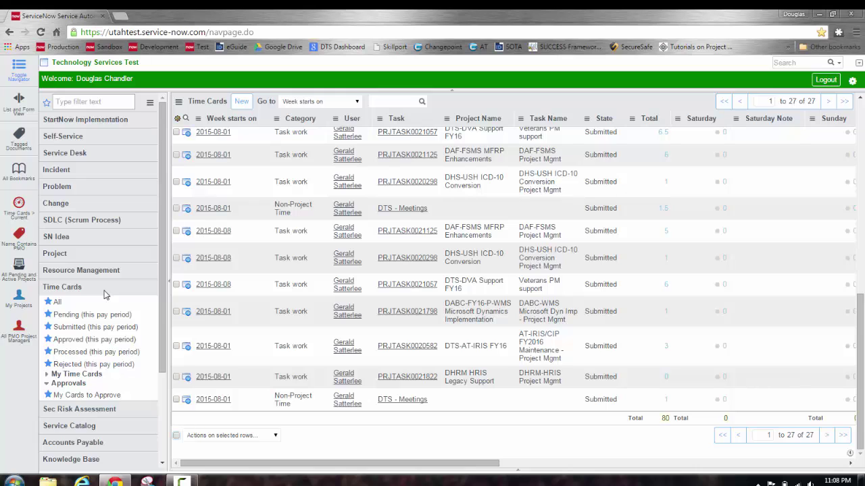
Step: View the approved, processed and rejected time cards for this pay period, one list after another
{"action": "left_click", "coordinate": [73, 344]}
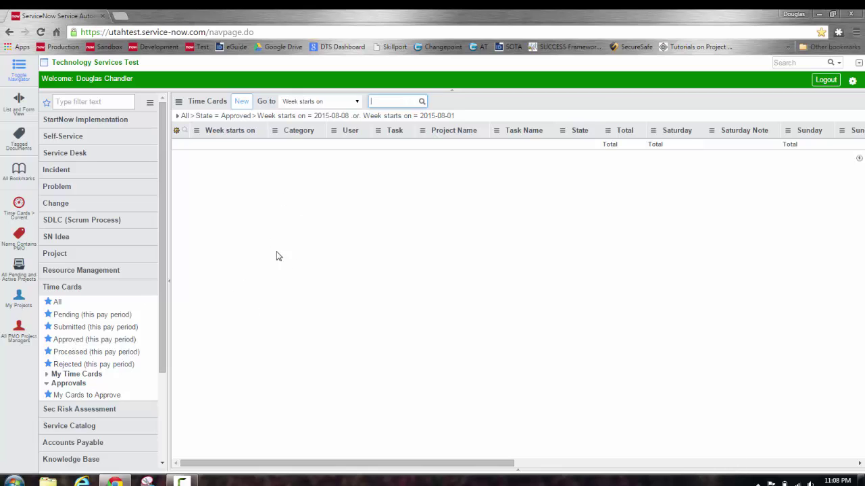
{"action": "left_click", "coordinate": [68, 356]}
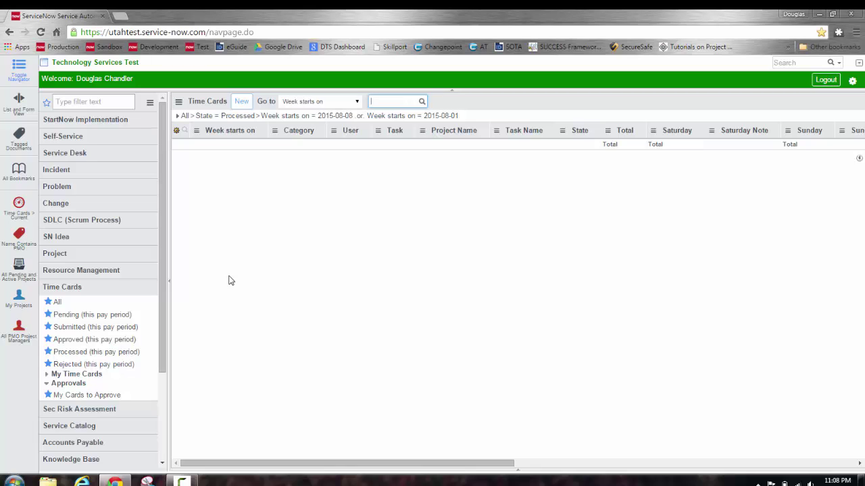
{"action": "left_click", "coordinate": [72, 365]}
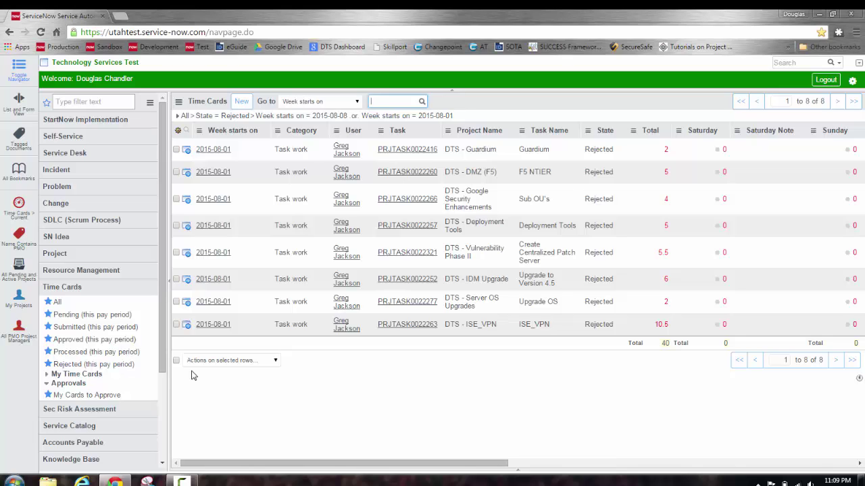
Step: Open My Cards to Approve and show only the first user group's submitted time cards
{"action": "left_click", "coordinate": [84, 398]}
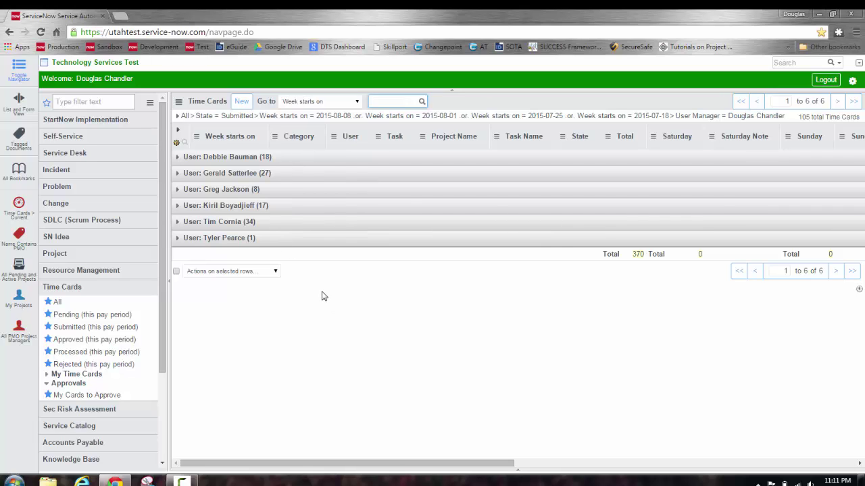
{"action": "left_click", "coordinate": [219, 157]}
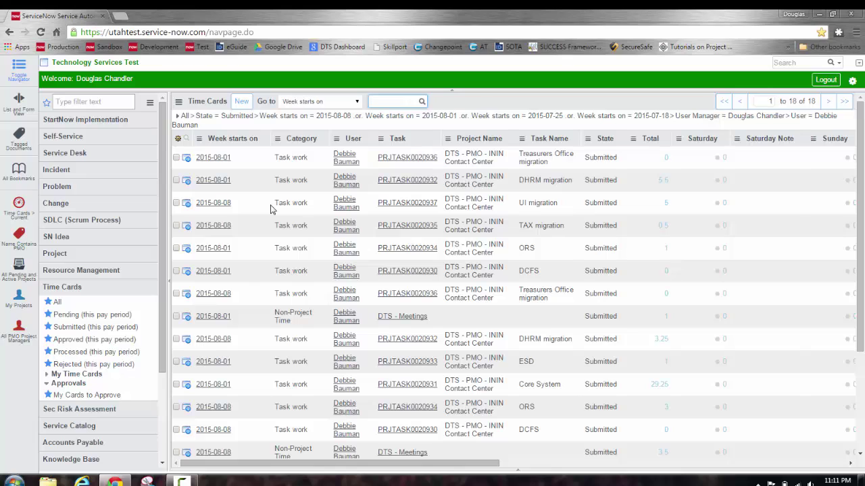
Step: Try filtering the user's cards to the week starting 2015-08-01, and remove that week filter again
{"action": "right_click", "coordinate": [212, 160]}
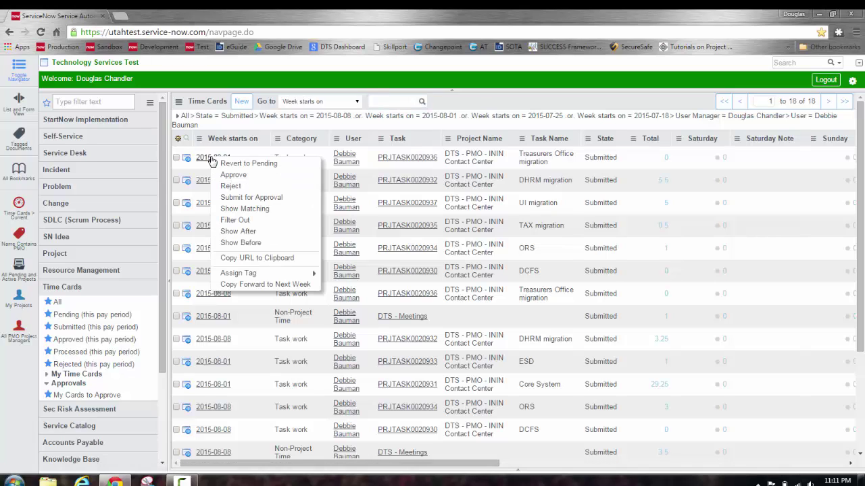
{"action": "left_click", "coordinate": [244, 210]}
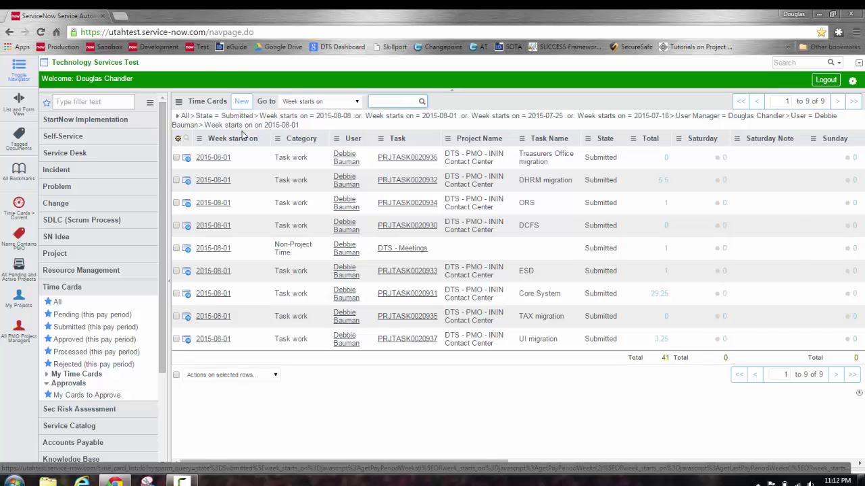
{"action": "left_click", "coordinate": [179, 127]}
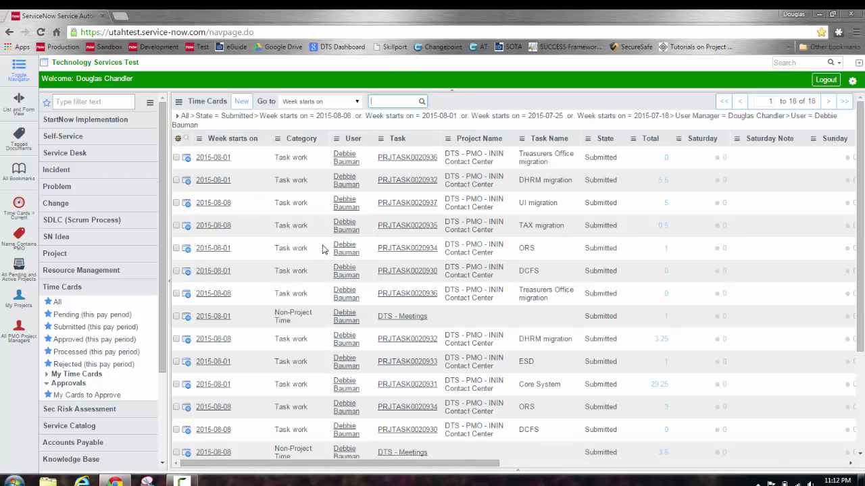
Step: Select all of the user's submitted time cards and approve them together
{"action": "scroll", "coordinate": [269, 255], "scroll_direction": "down", "scroll_amount": 3}
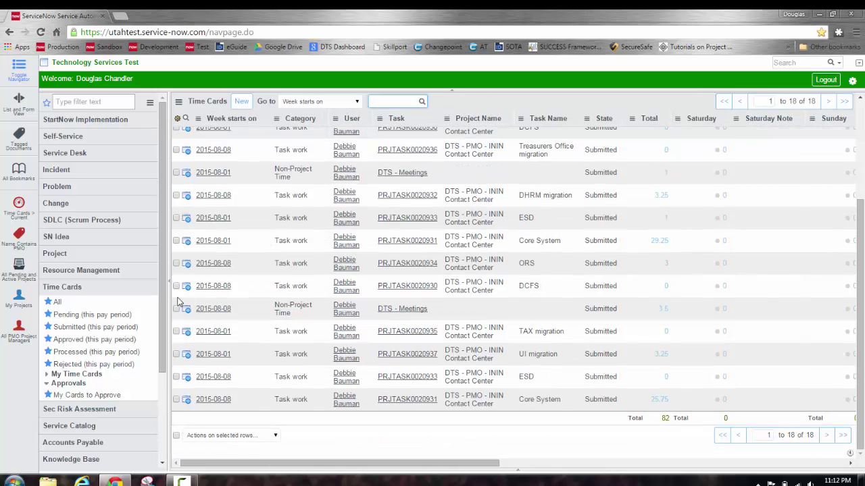
{"action": "left_click", "coordinate": [176, 437]}
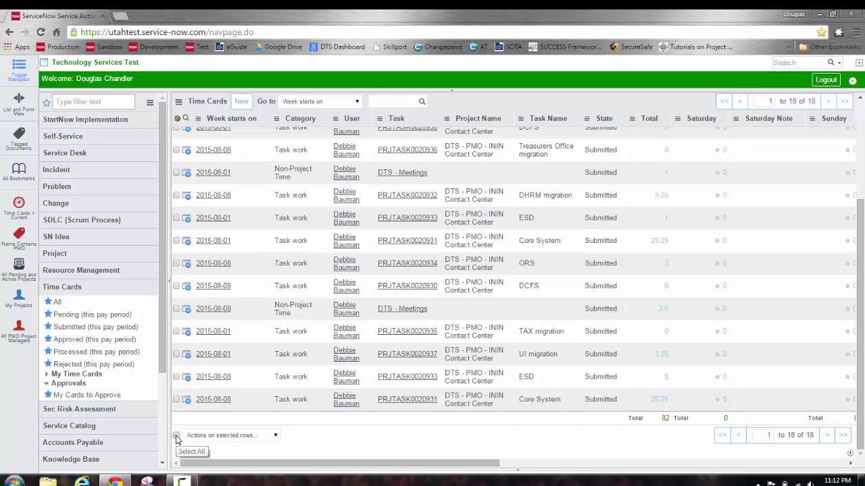
{"action": "left_click", "coordinate": [275, 436]}
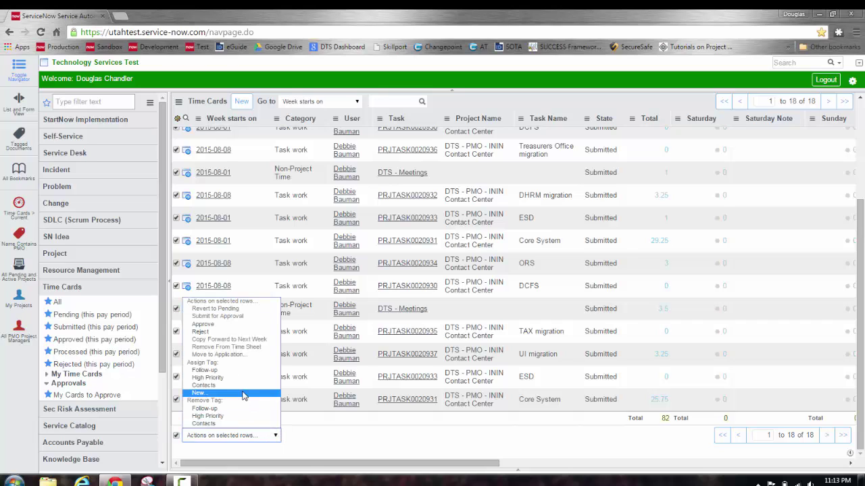
{"action": "left_click", "coordinate": [206, 325]}
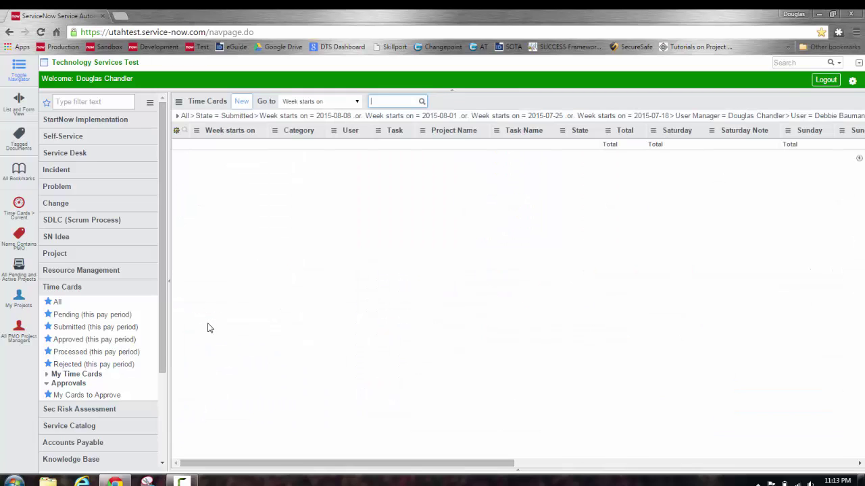
Step: Return to My Cards to Approve and expand the first user group to review its submitted time cards
{"action": "left_click", "coordinate": [83, 398]}
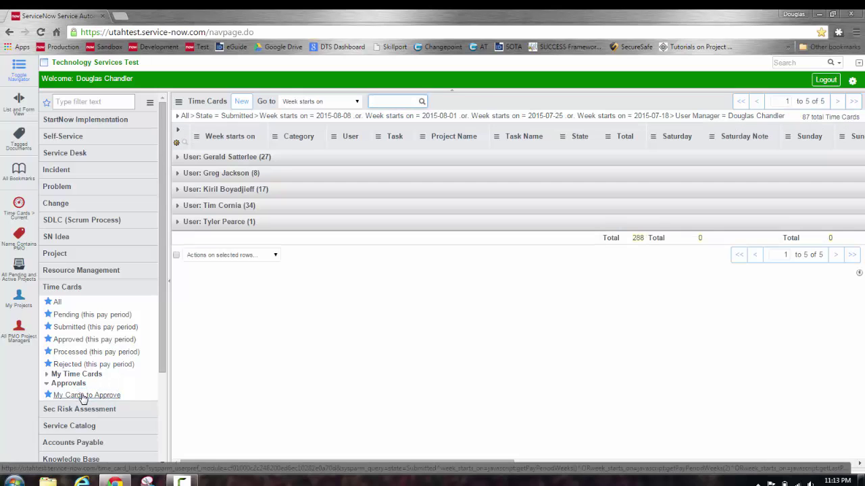
{"action": "left_click", "coordinate": [177, 159]}
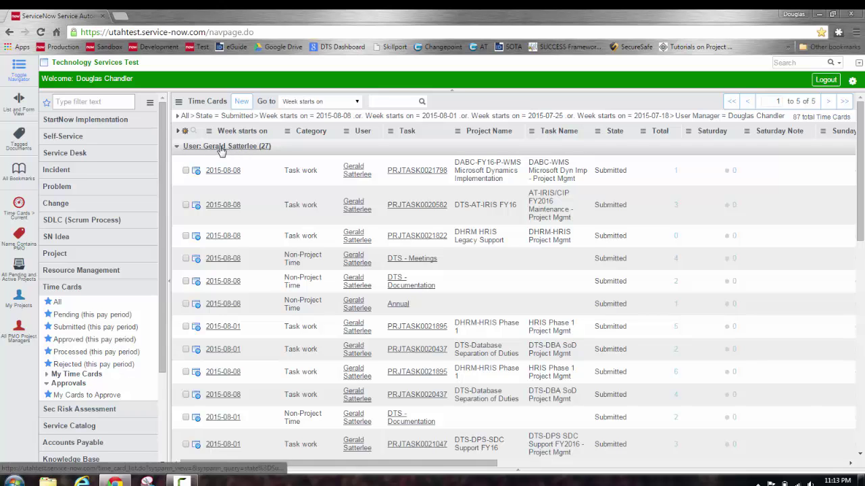
{"action": "scroll", "coordinate": [246, 166], "scroll_direction": "down", "scroll_amount": 10}
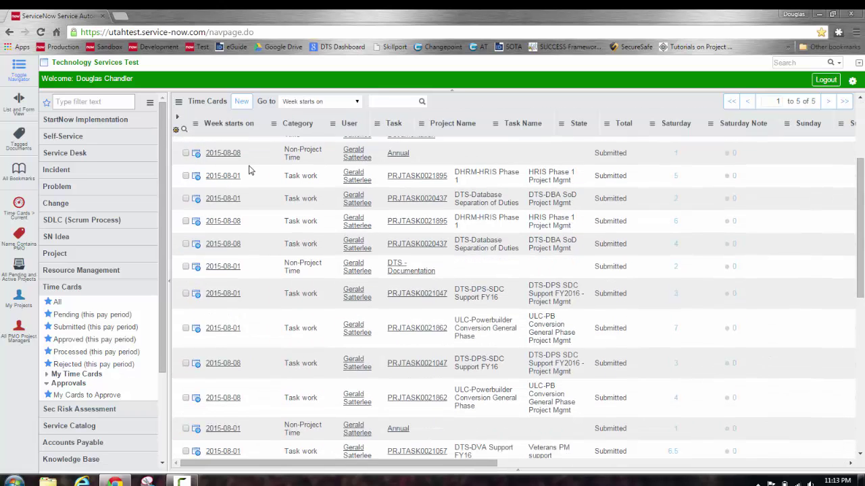
{"action": "scroll", "coordinate": [249, 169], "scroll_direction": "down", "scroll_amount": 3}
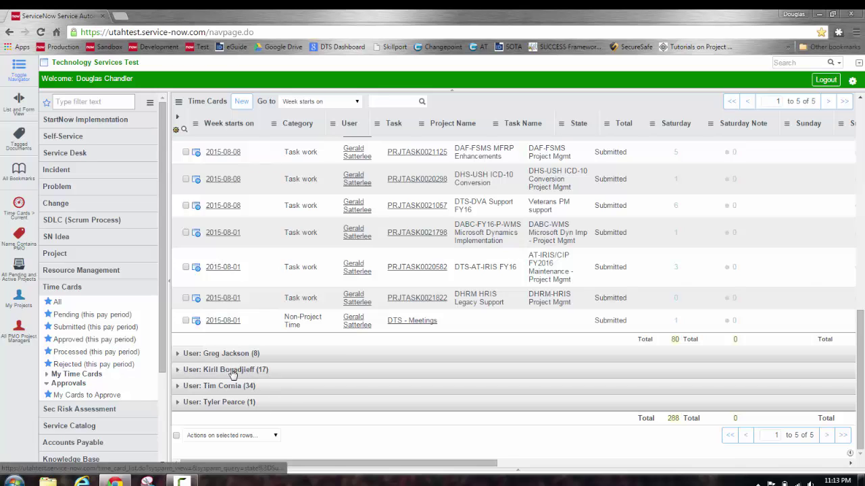
Step: Expand the second and third user groups in My Cards to Approve and review their submitted time cards and hour totals
{"action": "left_click", "coordinate": [178, 358]}
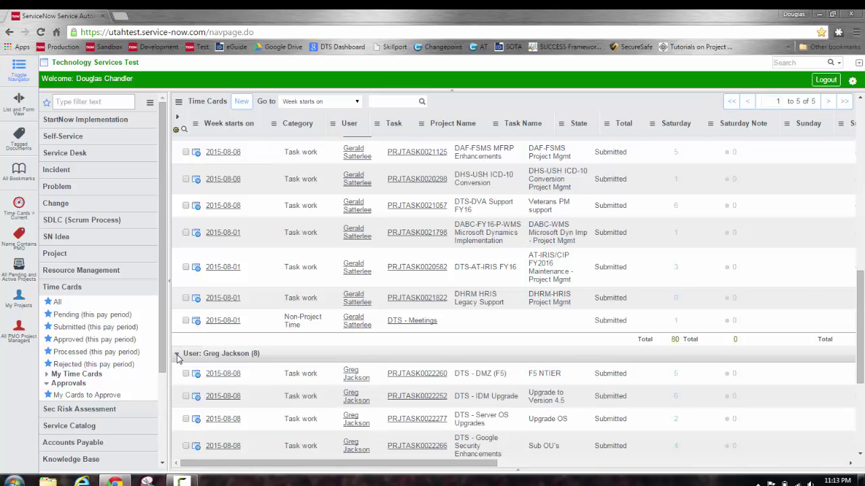
{"action": "scroll", "coordinate": [303, 315], "scroll_direction": "down", "scroll_amount": 2}
{"action": "scroll", "coordinate": [303, 314], "scroll_direction": "down", "scroll_amount": 2}
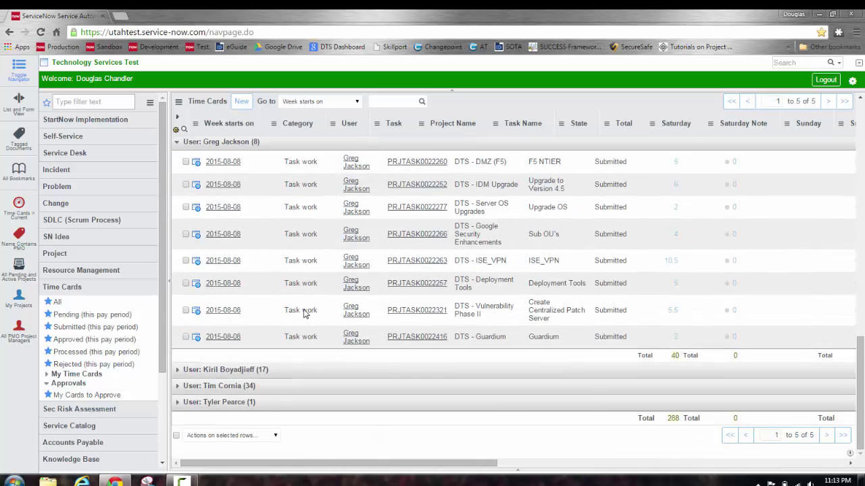
{"action": "left_click", "coordinate": [177, 370]}
{"action": "scroll", "coordinate": [298, 331], "scroll_direction": "down", "scroll_amount": 5}
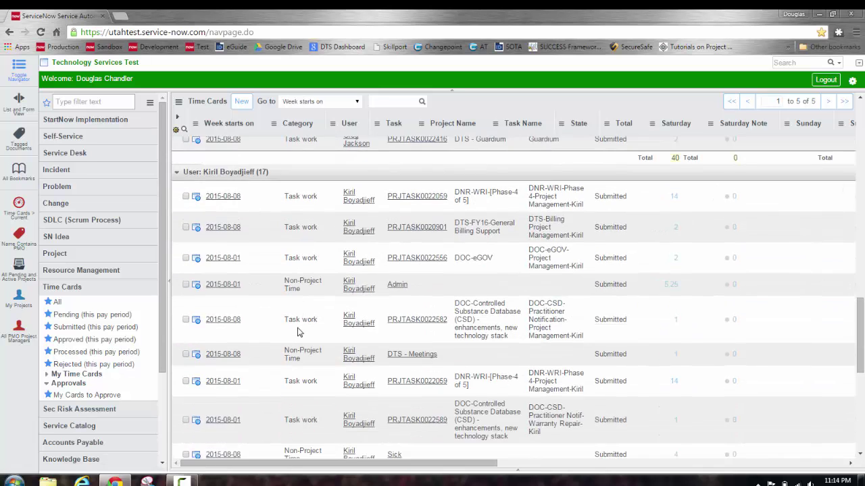
{"action": "scroll", "coordinate": [298, 331], "scroll_direction": "down", "scroll_amount": 6}
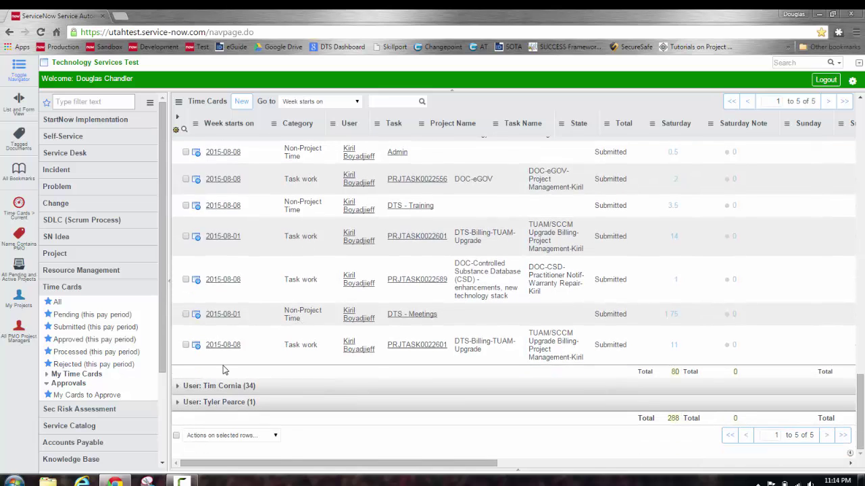
Step: Expand the fourth and fifth user groups and review their submitted time cards down to the overall total
{"action": "left_click", "coordinate": [178, 387]}
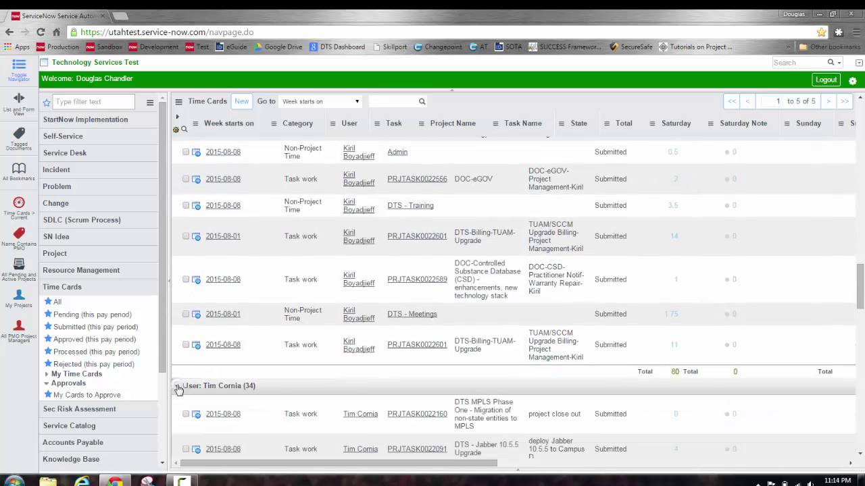
{"action": "scroll", "coordinate": [290, 327], "scroll_direction": "down", "scroll_amount": 4}
{"action": "scroll", "coordinate": [292, 327], "scroll_direction": "down", "scroll_amount": 5}
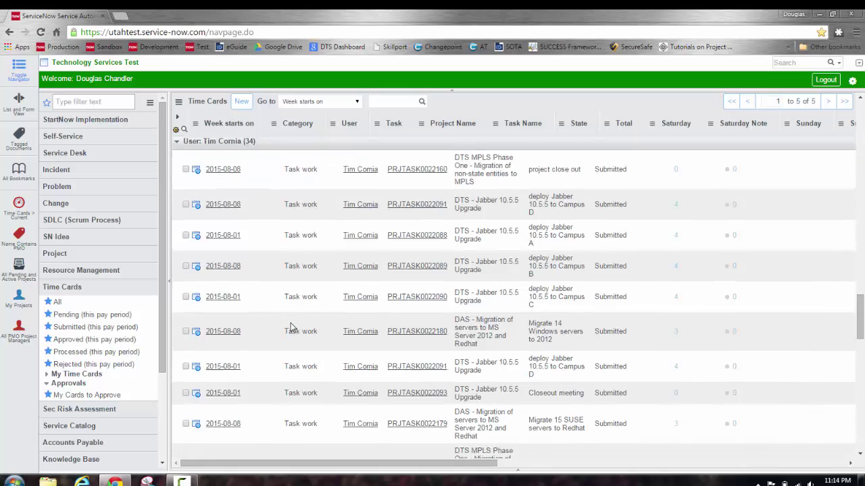
{"action": "scroll", "coordinate": [292, 327], "scroll_direction": "down", "scroll_amount": 5}
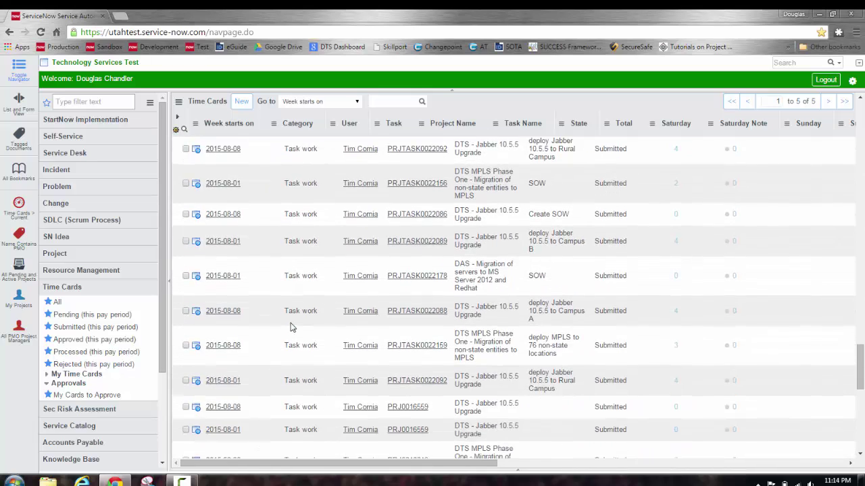
{"action": "scroll", "coordinate": [291, 327], "scroll_direction": "down", "scroll_amount": 4}
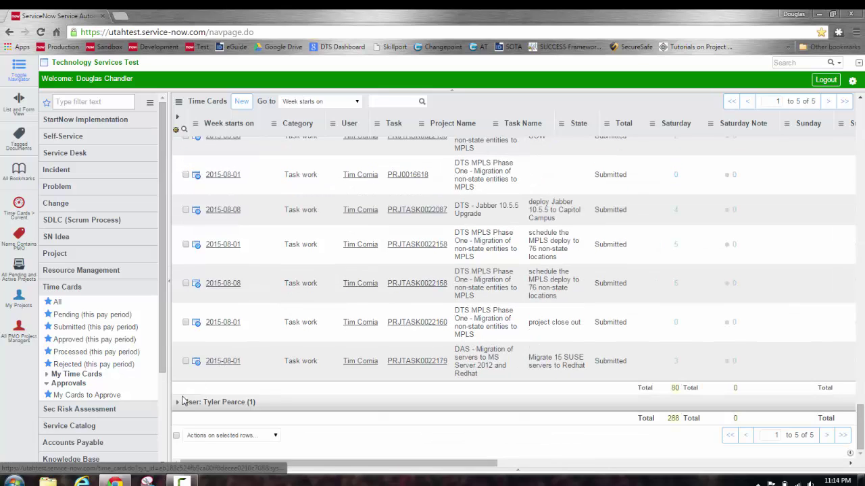
{"action": "left_click", "coordinate": [178, 406]}
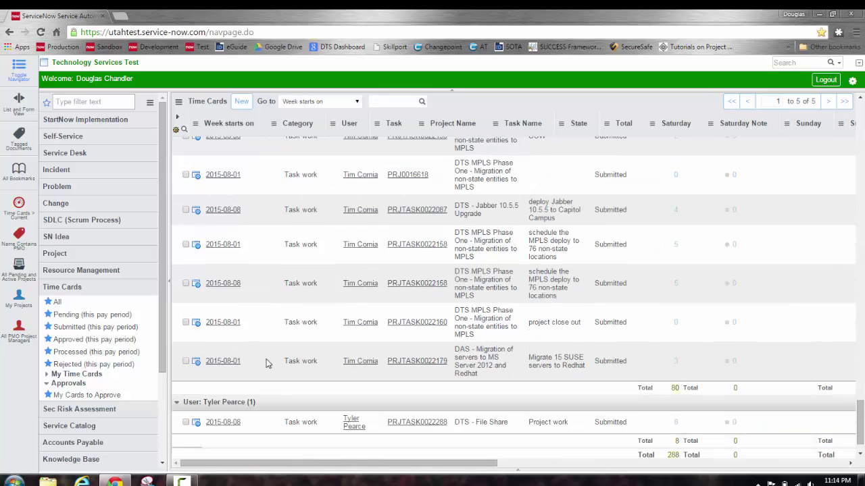
{"action": "scroll", "coordinate": [267, 365], "scroll_direction": "down", "scroll_amount": 1}
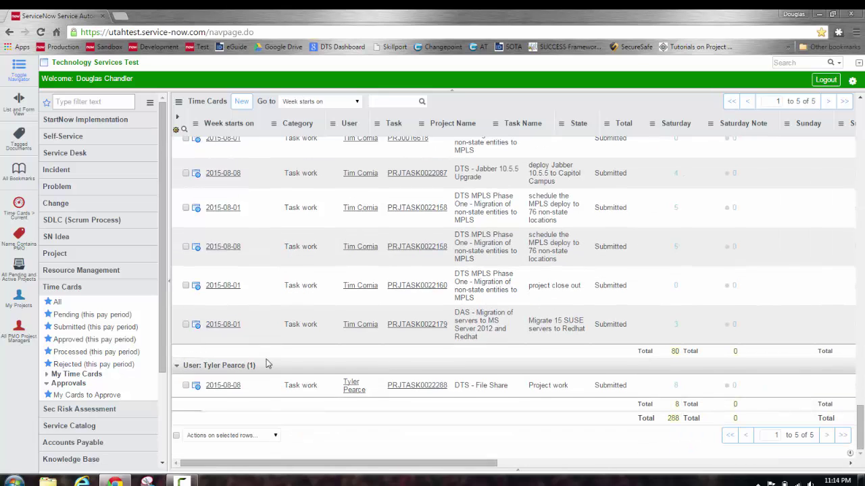
Step: Select all time cards across the expanded groups, view the available row actions without applying one, clear the selection and collapse the last group
{"action": "left_click", "coordinate": [175, 436]}
{"action": "scroll", "coordinate": [174, 439], "scroll_direction": "up", "scroll_amount": 10}
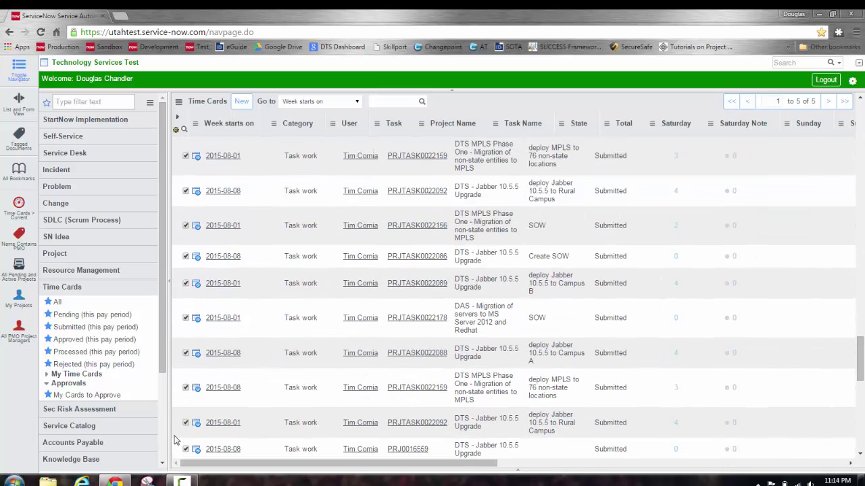
{"action": "scroll", "coordinate": [174, 440], "scroll_direction": "down", "scroll_amount": 10}
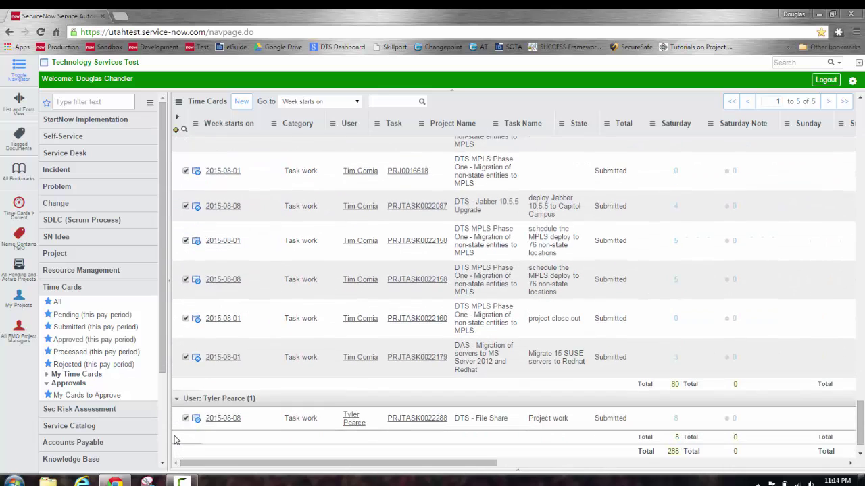
{"action": "scroll", "coordinate": [175, 440], "scroll_direction": "down", "scroll_amount": 2}
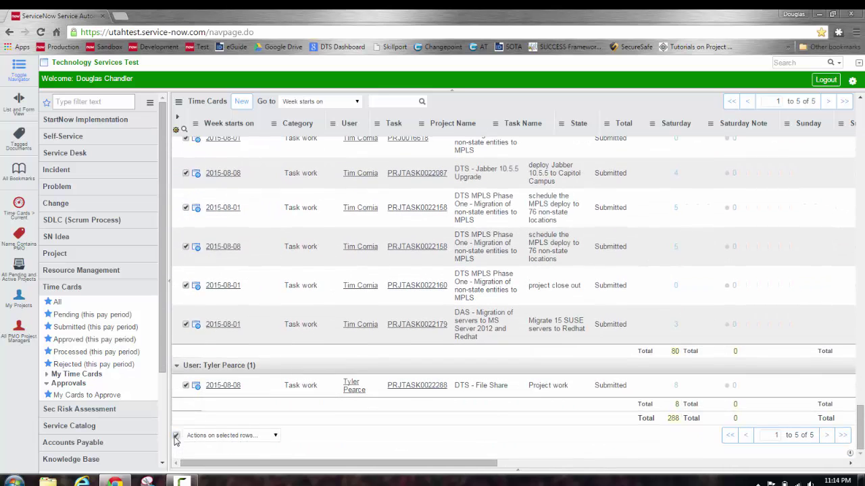
{"action": "left_click", "coordinate": [275, 435]}
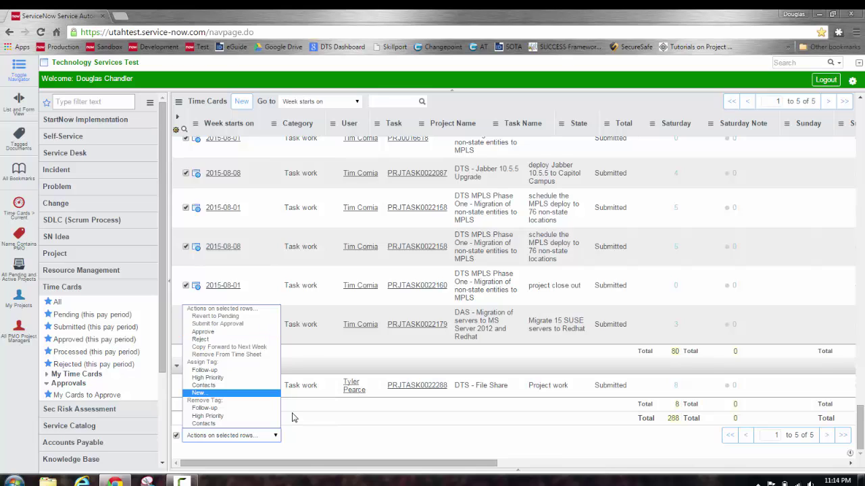
{"action": "left_click", "coordinate": [318, 449]}
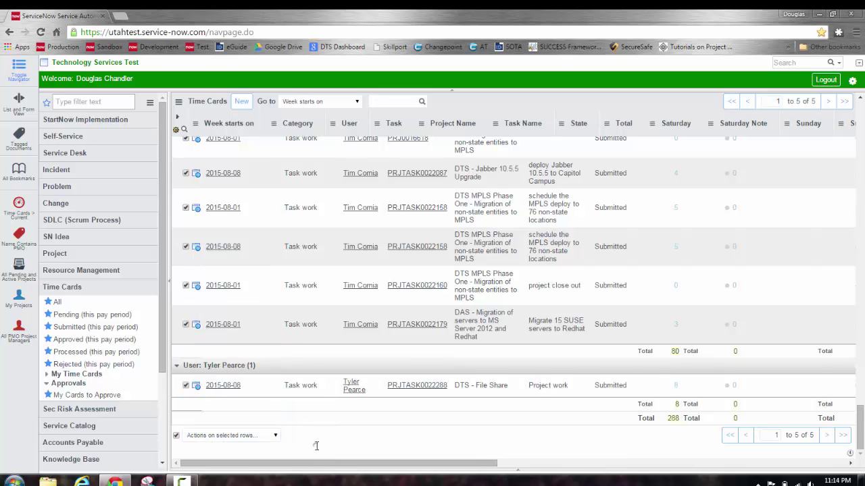
{"action": "left_click", "coordinate": [176, 435]}
{"action": "left_click", "coordinate": [177, 369]}
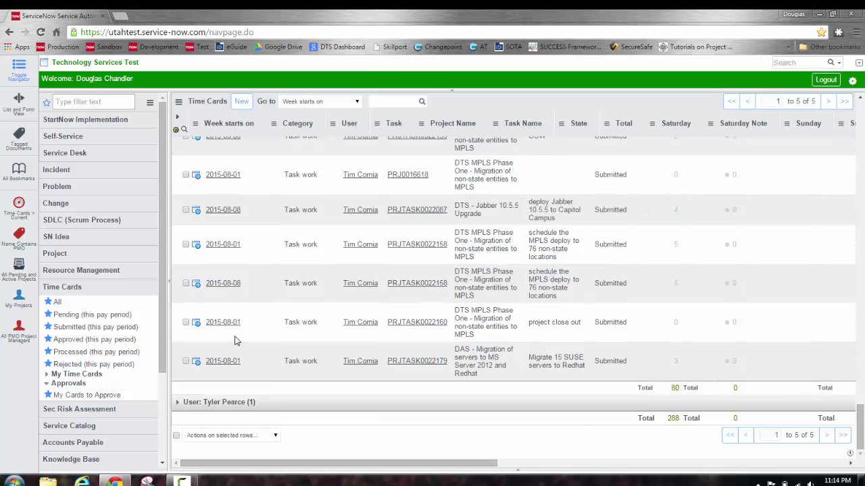
Step: Review the first user group's submitted time cards and total hours while the other groups are collapsed
{"action": "scroll", "coordinate": [178, 338], "scroll_direction": "up", "scroll_amount": 10}
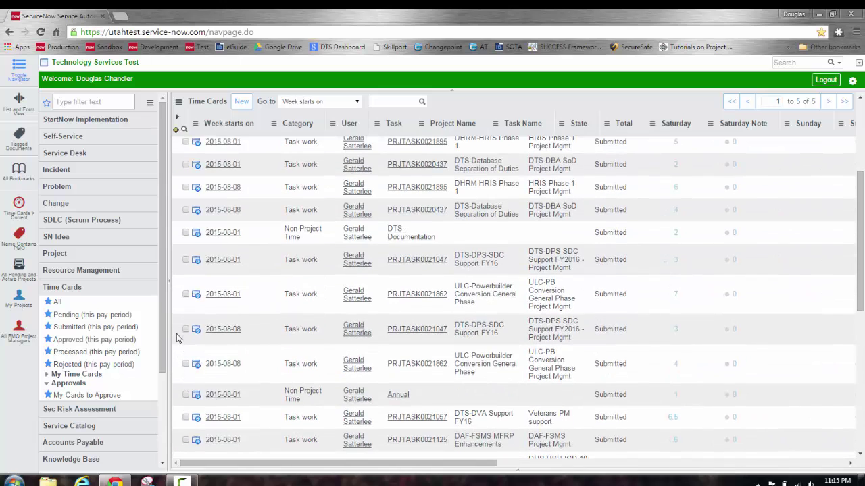
{"action": "scroll", "coordinate": [178, 338], "scroll_direction": "up", "scroll_amount": 2}
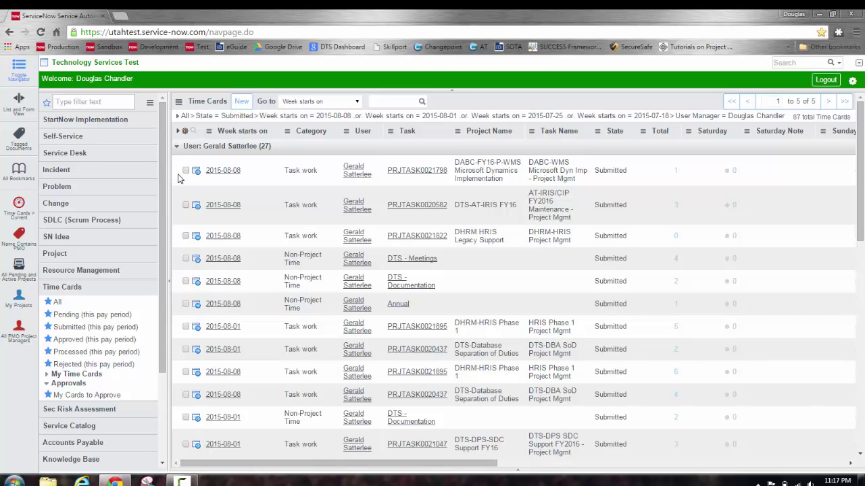
{"action": "scroll", "coordinate": [177, 178], "scroll_direction": "down", "scroll_amount": 1}
{"action": "scroll", "coordinate": [178, 177], "scroll_direction": "down", "scroll_amount": 10}
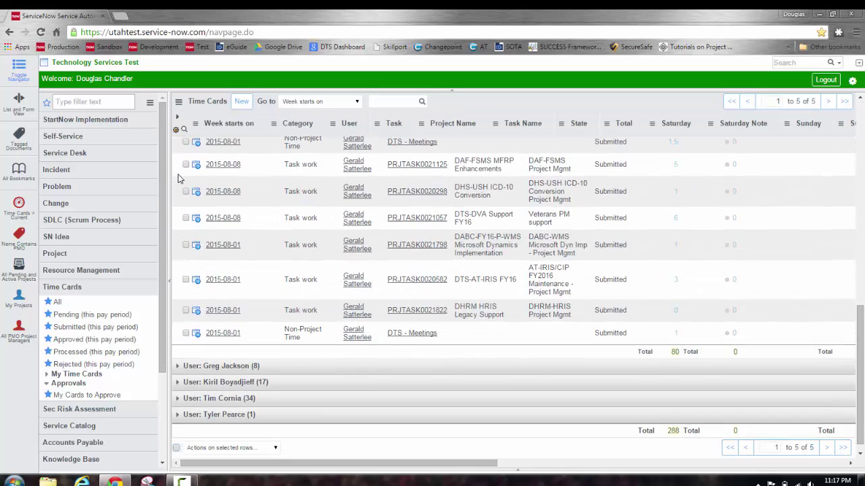
{"action": "scroll", "coordinate": [180, 178], "scroll_direction": "up", "scroll_amount": 3}
{"action": "scroll", "coordinate": [180, 177], "scroll_direction": "down", "scroll_amount": 2}
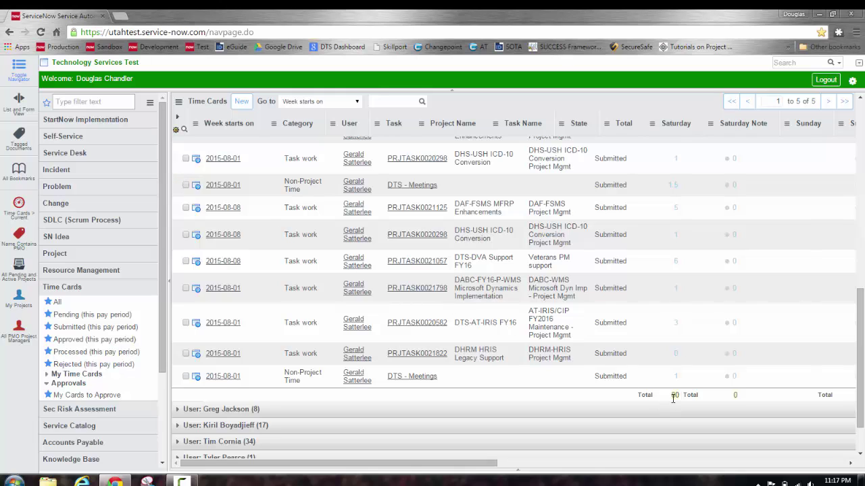
{"action": "scroll", "coordinate": [349, 364], "scroll_direction": "down", "scroll_amount": 2}
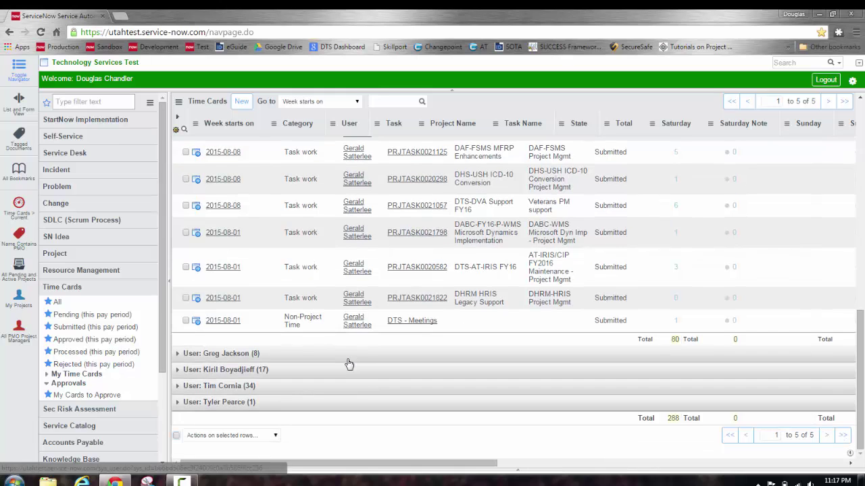
Step: Select all time cards with only the first user group expanded, and view the available row actions without applying one
{"action": "left_click", "coordinate": [176, 436]}
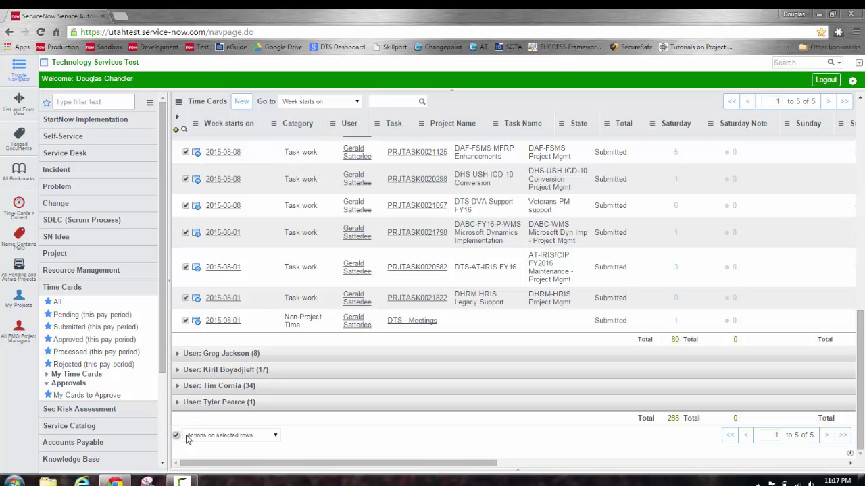
{"action": "left_click", "coordinate": [274, 436]}
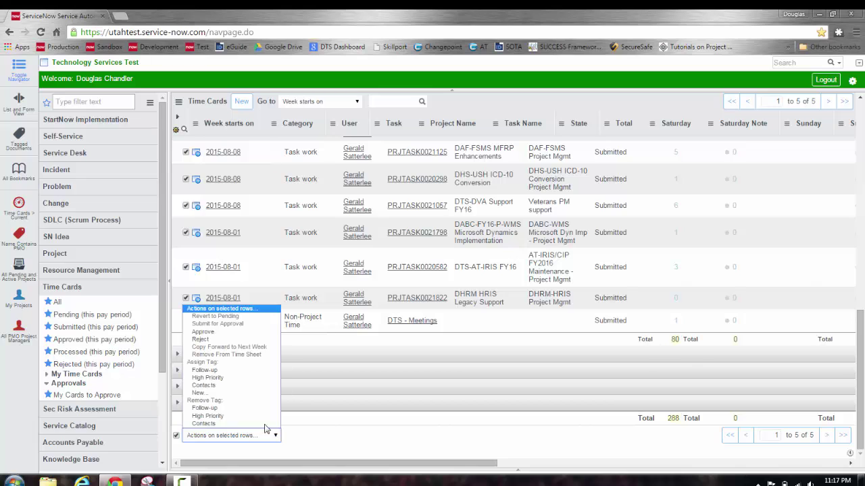
{"action": "left_click", "coordinate": [315, 429]}
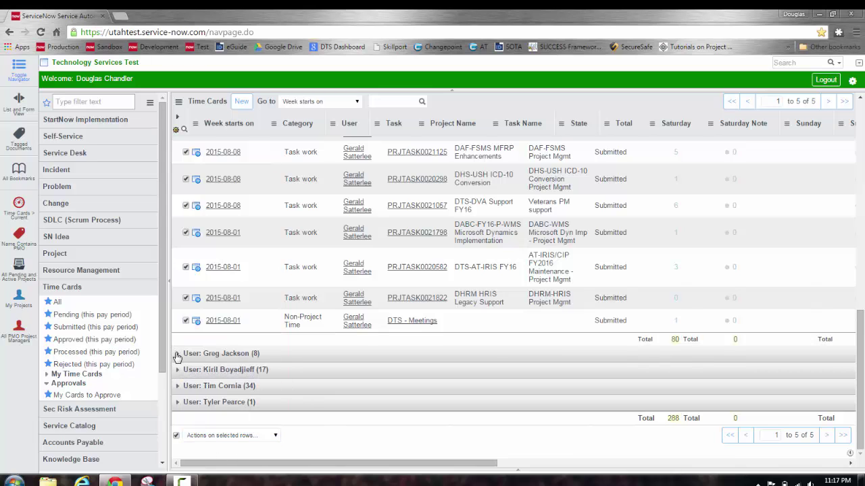
Step: Expand the second user group to check whether its time cards are also selected, and collapse it again
{"action": "left_click", "coordinate": [177, 356]}
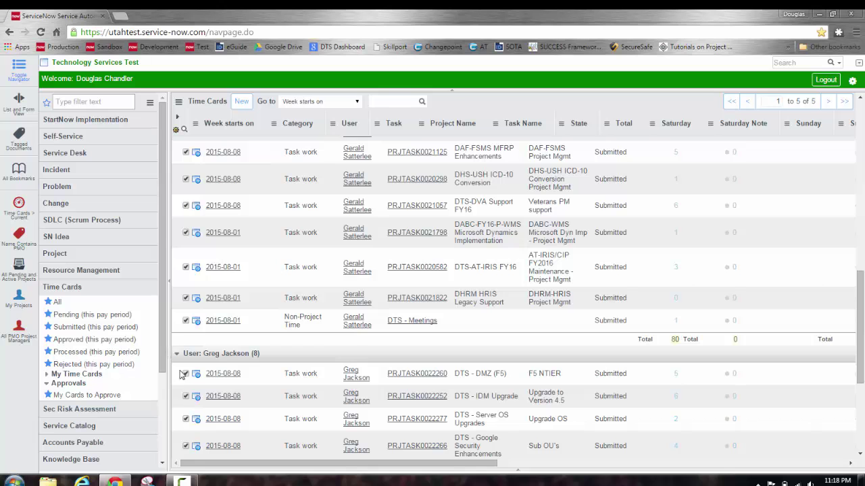
{"action": "scroll", "coordinate": [199, 393], "scroll_direction": "down", "scroll_amount": 1}
{"action": "scroll", "coordinate": [199, 393], "scroll_direction": "down", "scroll_amount": 2}
{"action": "scroll", "coordinate": [199, 393], "scroll_direction": "up", "scroll_amount": 2}
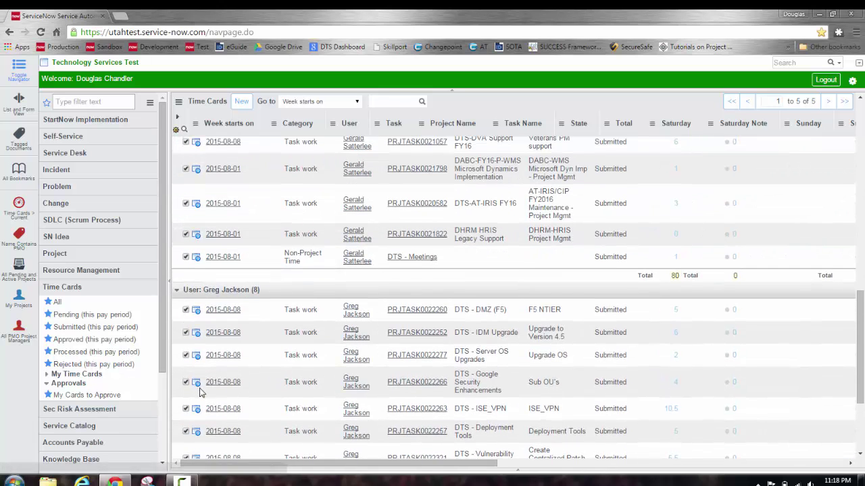
{"action": "left_click", "coordinate": [177, 292]}
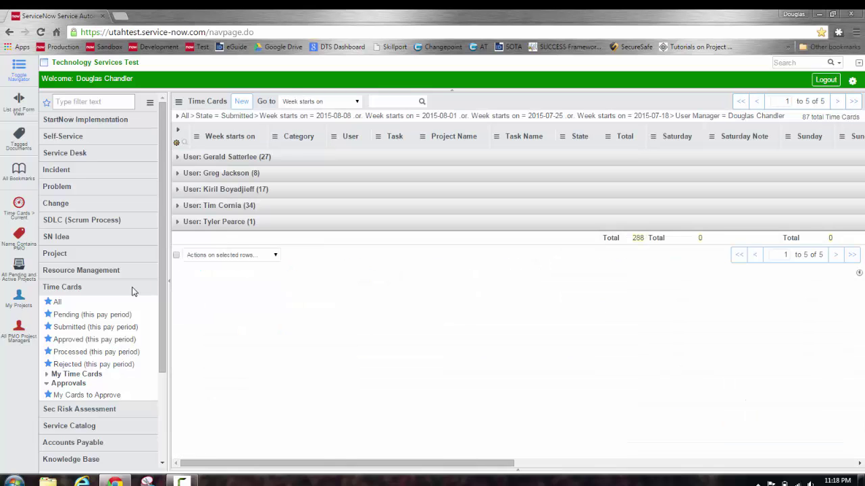
Step: Review this pay period's approved time cards and their total hours, and display this pay period's rejected time cards
{"action": "left_click", "coordinate": [68, 345]}
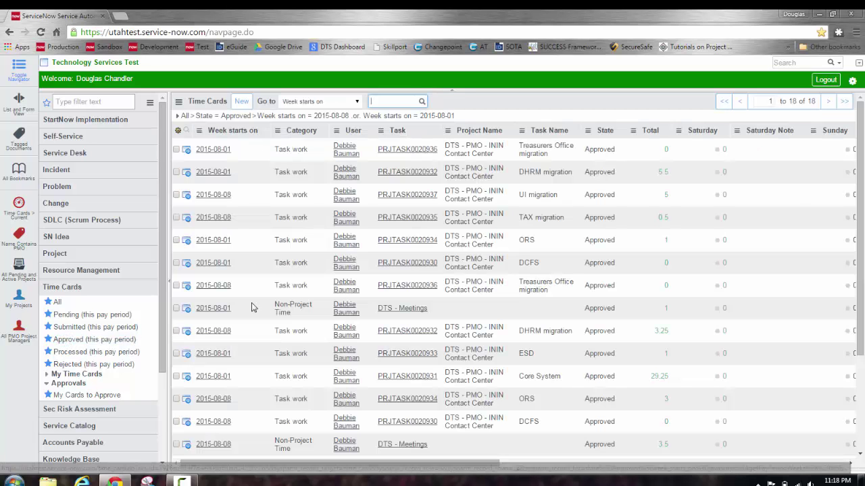
{"action": "scroll", "coordinate": [331, 278], "scroll_direction": "down", "scroll_amount": 3}
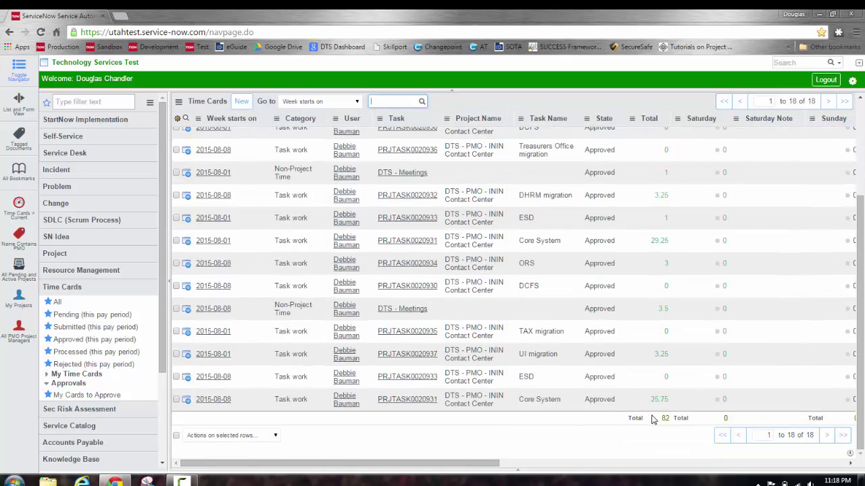
{"action": "left_click", "coordinate": [66, 365]}
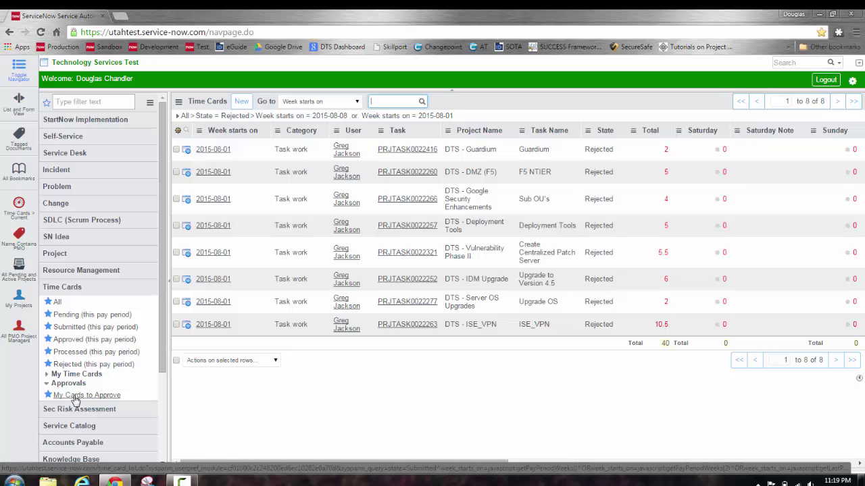
Step: Bookmark My Cards to Approve, collapse the Time Cards application, and open the approval list from the new bookmark
{"action": "left_click_drag", "start_coordinate": [73, 397], "coordinate": [19, 373]}
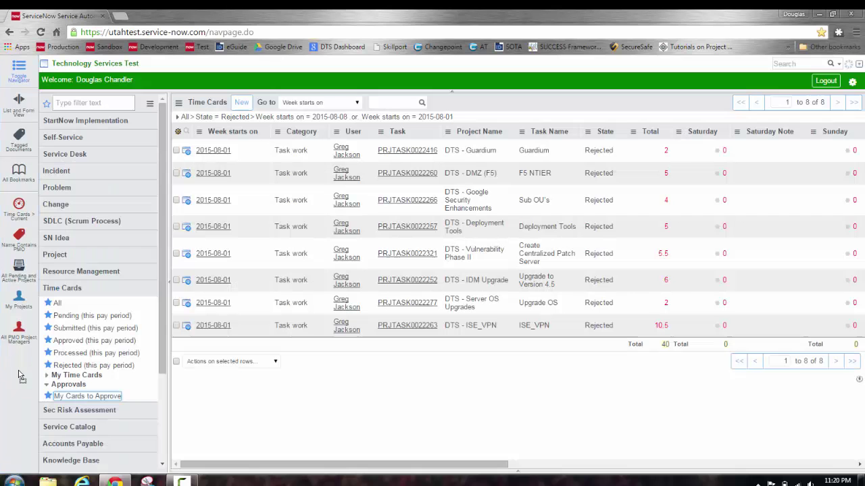
{"action": "left_click", "coordinate": [73, 288]}
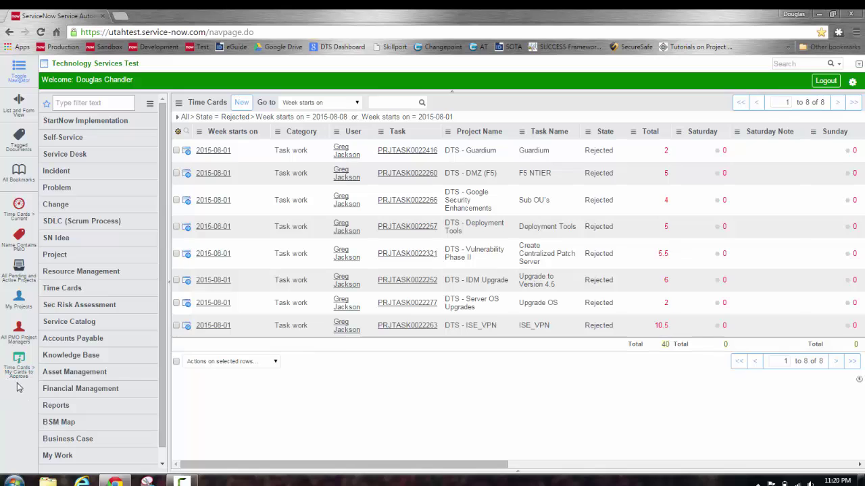
{"action": "mouse_move", "coordinate": [15, 382]}
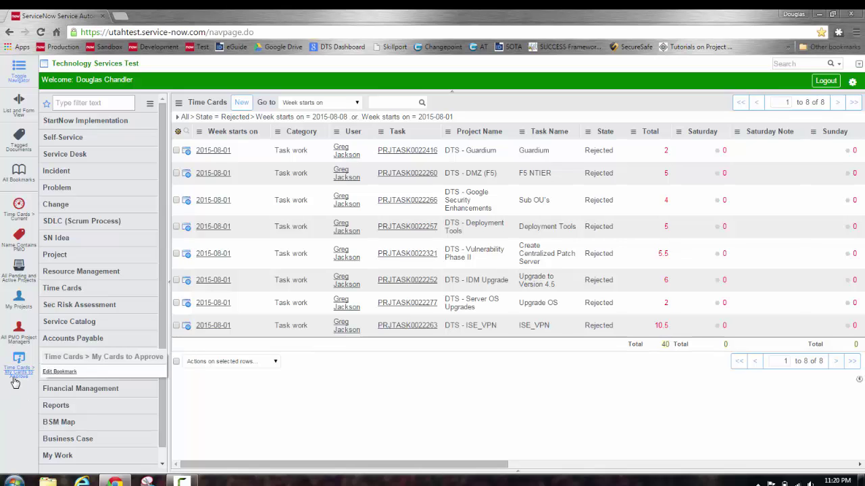
{"action": "left_click", "coordinate": [15, 382]}
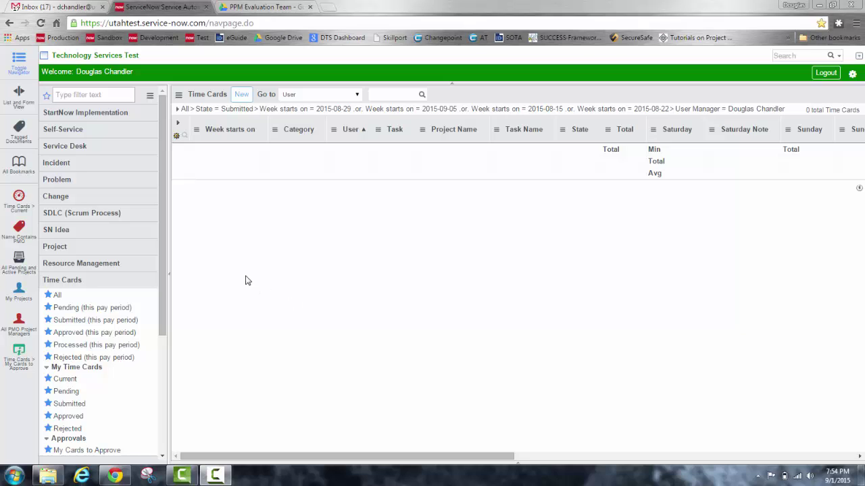
Step: Start a new delegate record from My Profile, choosing the third recently selected person as the delegate and enabling Time Approval
{"action": "left_click", "coordinate": [71, 130]}
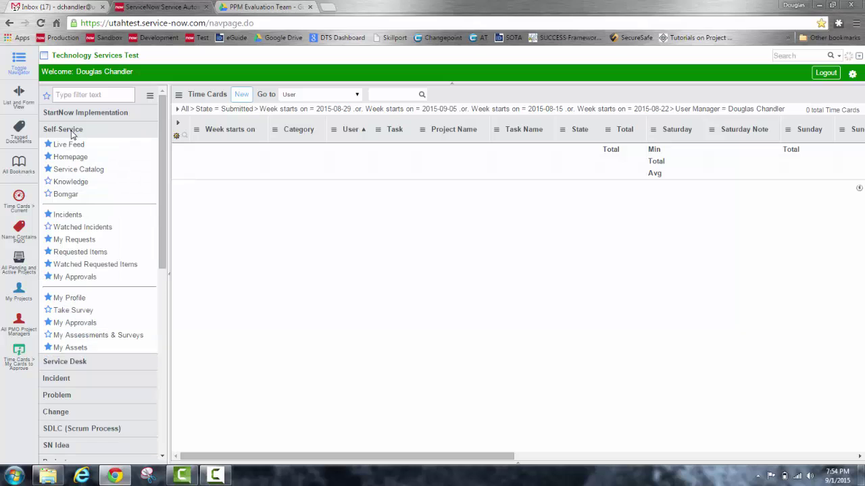
{"action": "left_click", "coordinate": [70, 298]}
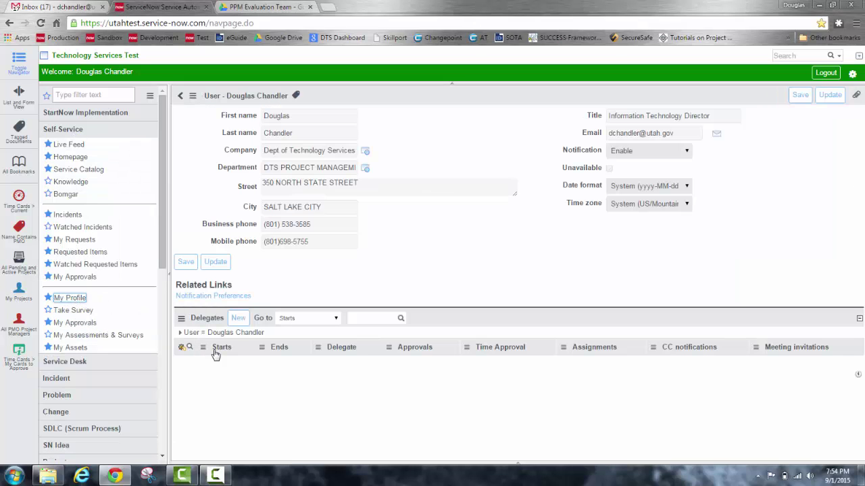
{"action": "left_click", "coordinate": [236, 320]}
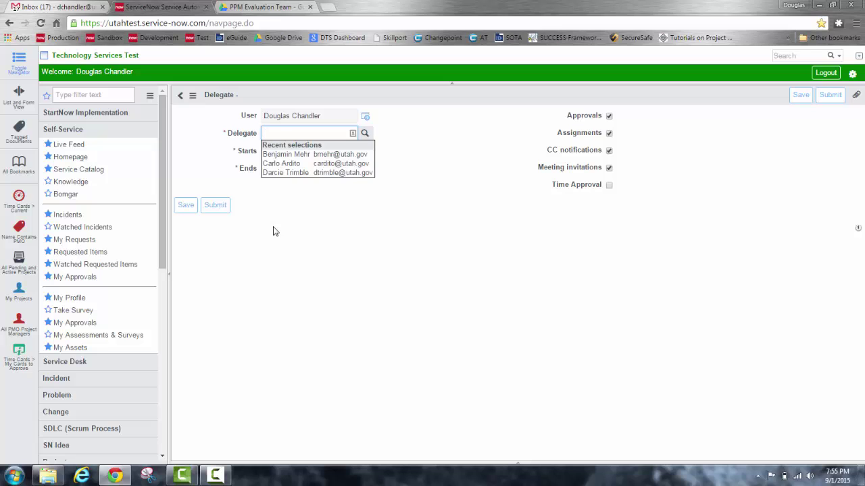
{"action": "left_click", "coordinate": [273, 172]}
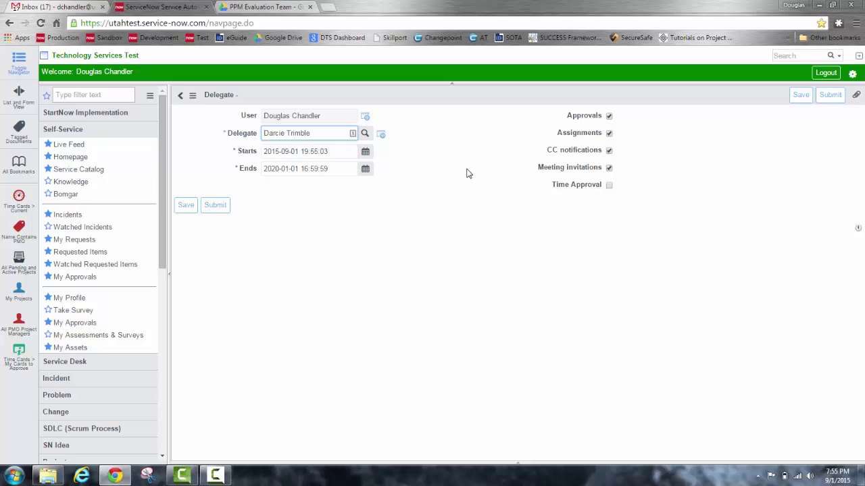
{"action": "left_click", "coordinate": [610, 186]}
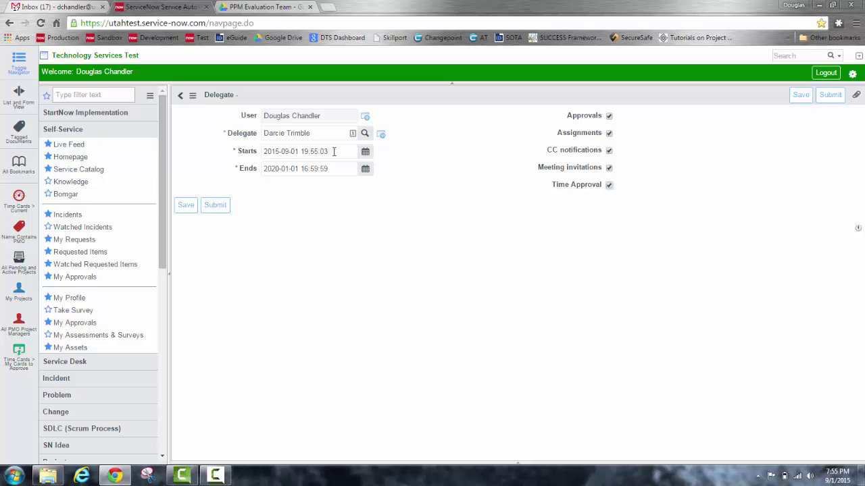
Step: Set the delegation's end date to 2015-09-08, then submit the delegate record and update the user profile
{"action": "left_click", "coordinate": [366, 170]}
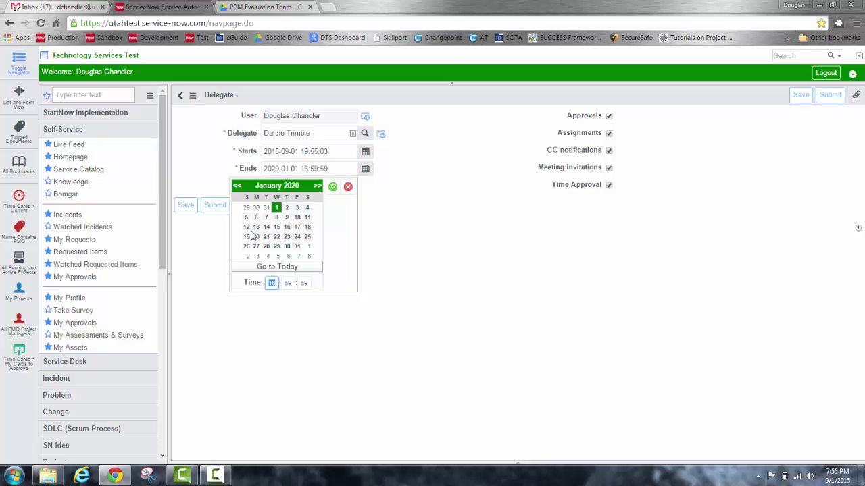
{"action": "left_click", "coordinate": [260, 267]}
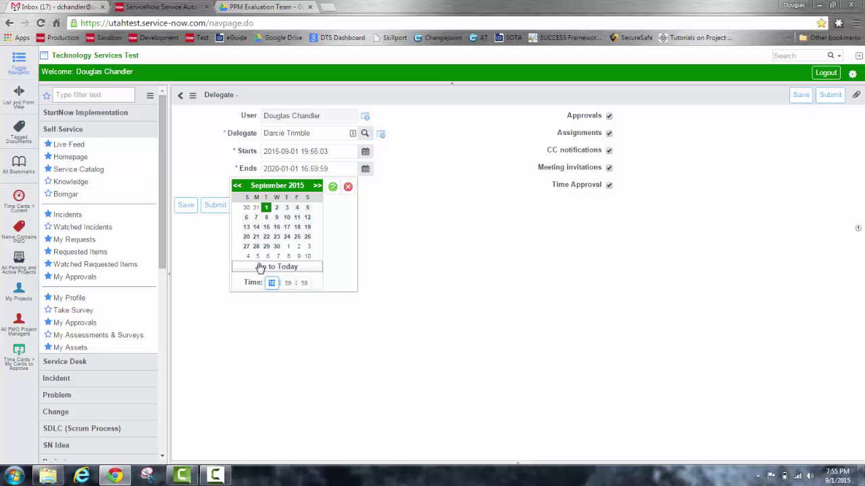
{"action": "left_click", "coordinate": [266, 218]}
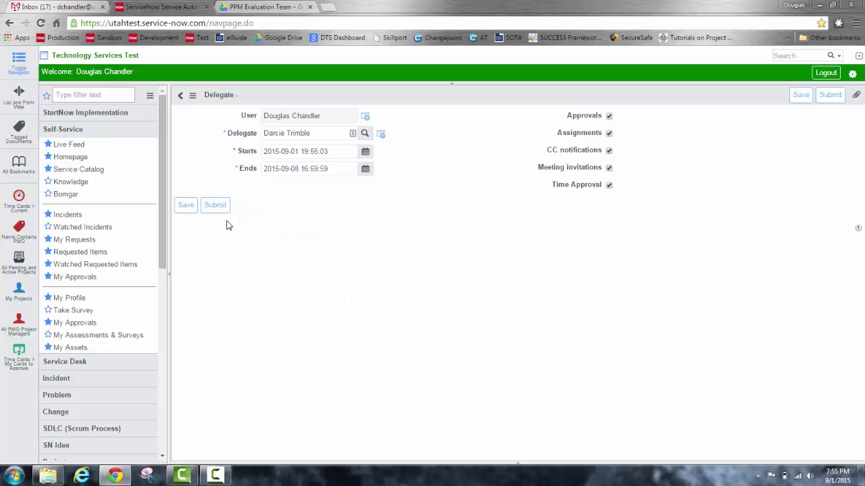
{"action": "left_click", "coordinate": [212, 206]}
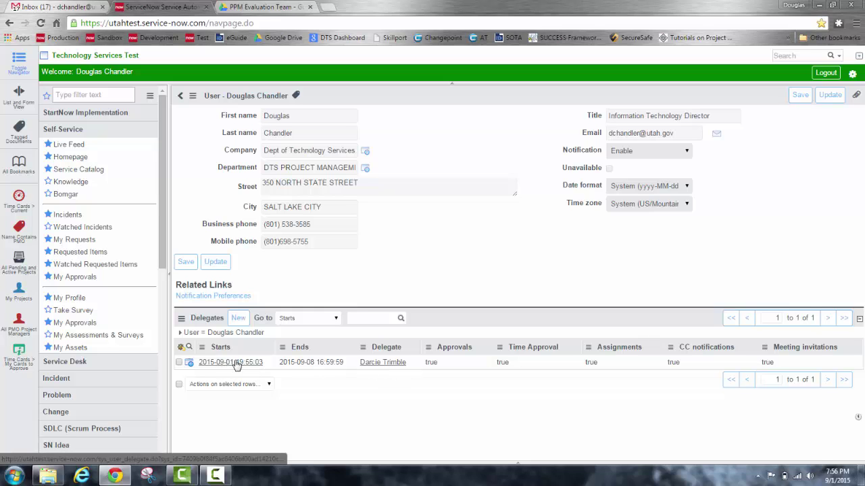
{"action": "left_click", "coordinate": [215, 263]}
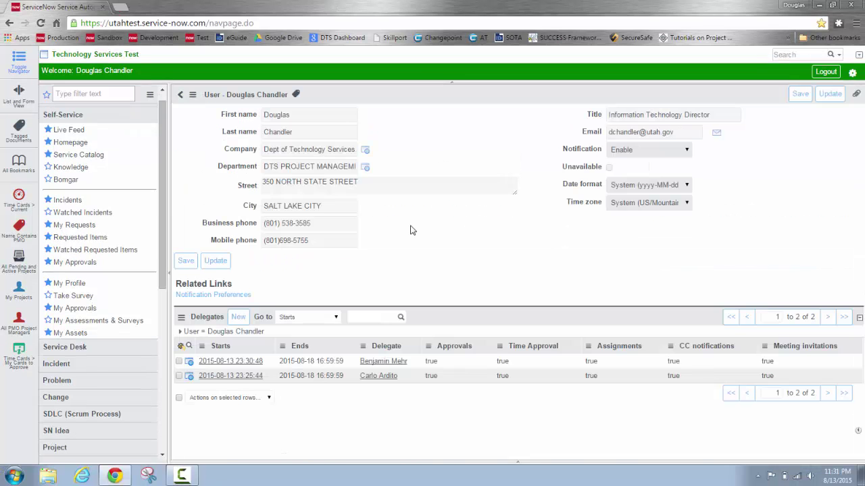